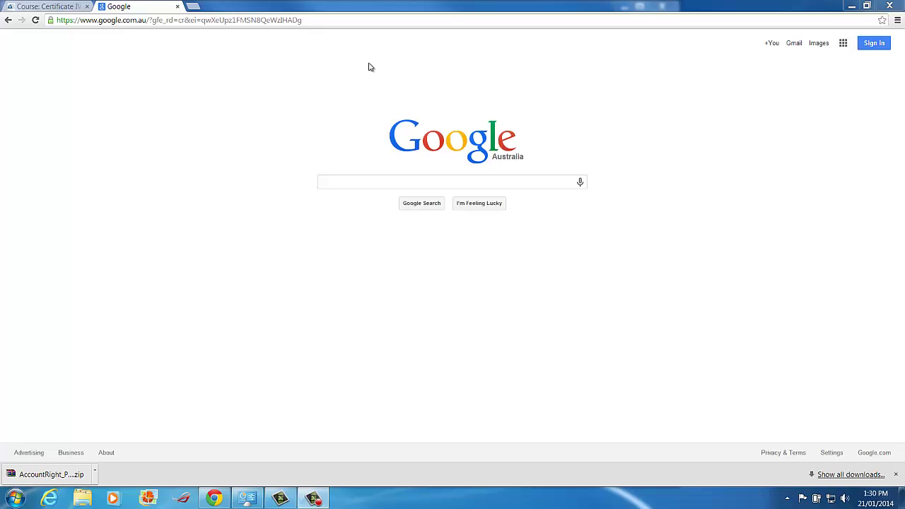
Step: Search Google for "winrar" and open the RARLAB WinRAR downloads page
click(341, 181)
text(winrar)
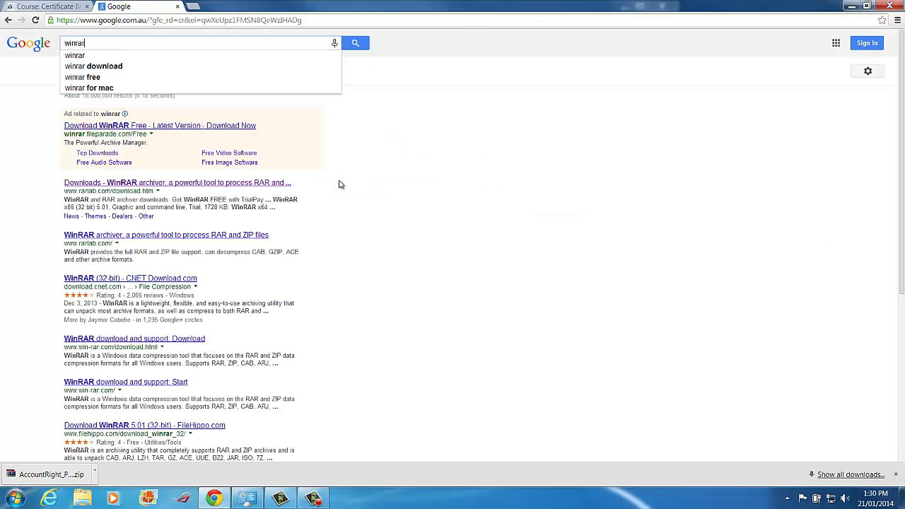
key(Return)
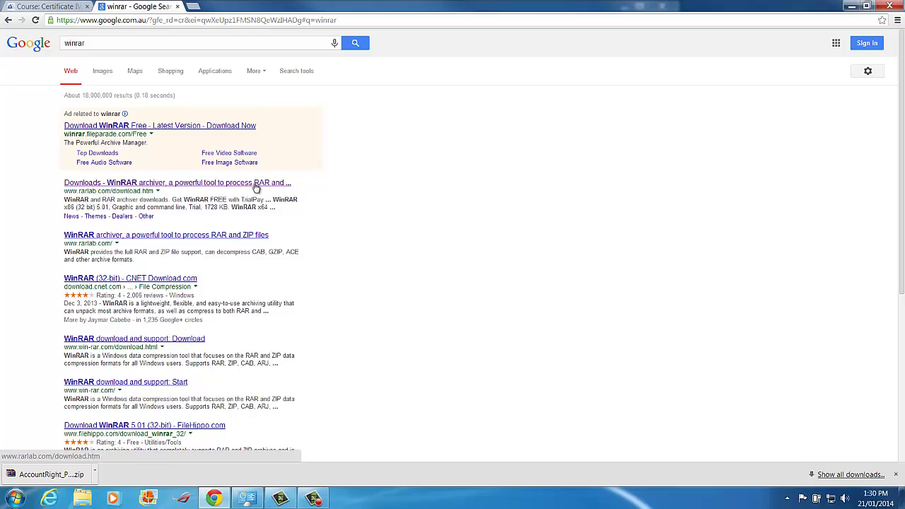
click(256, 184)
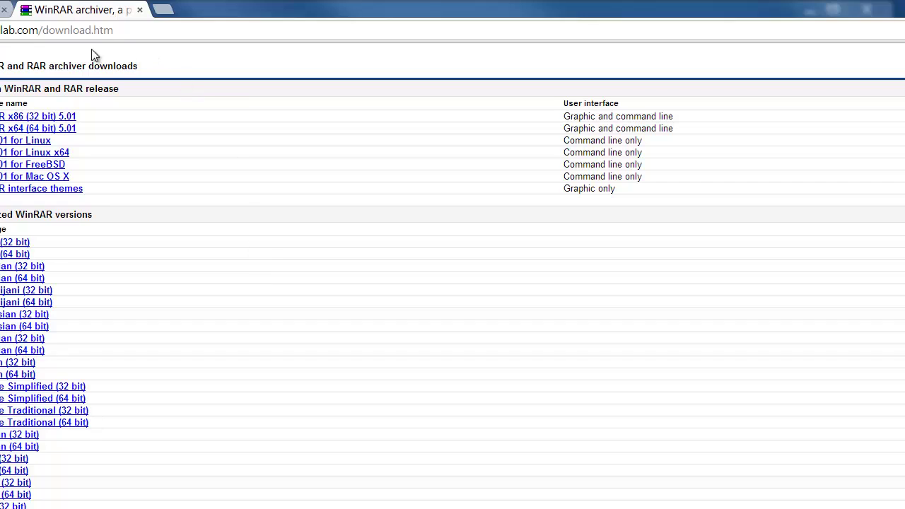
Step: Download WinRAR x86 (32 bit) 5.01 from the RARLAB page and show the downloaded installer in its folder
click(116, 31)
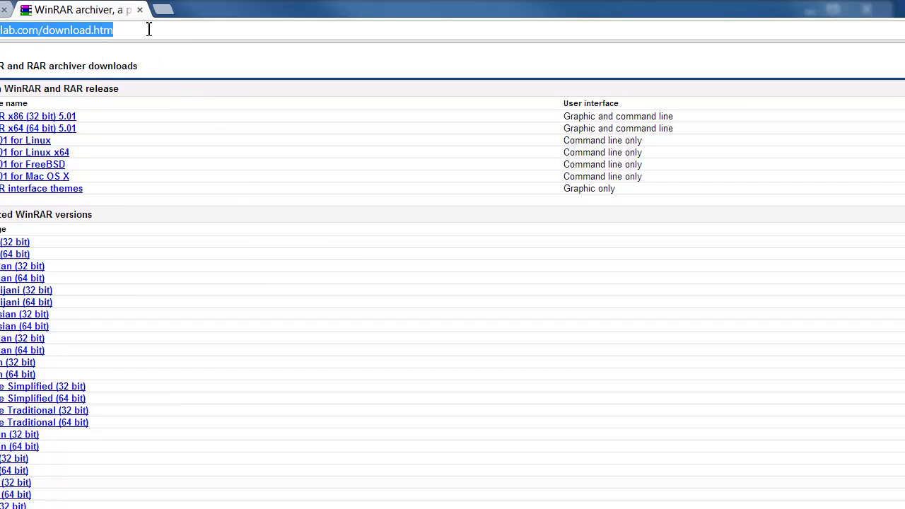
click(71, 126)
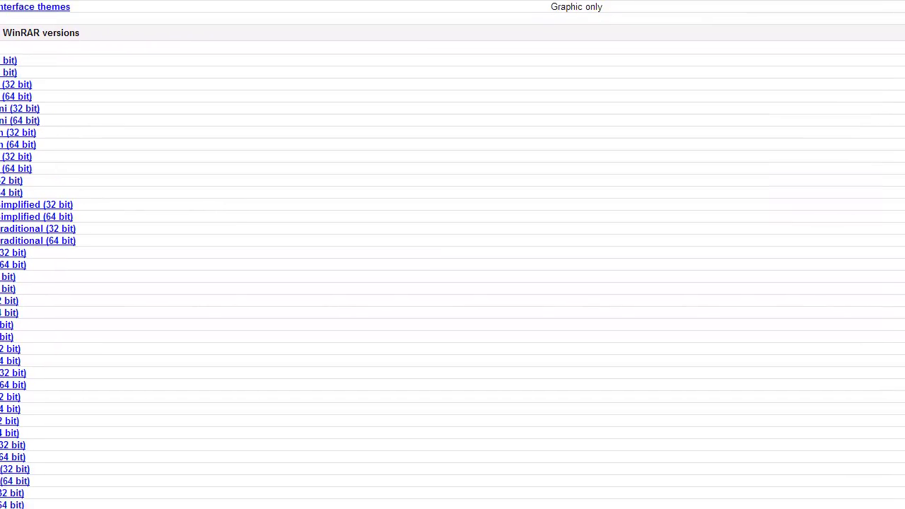
right_click(11, 480)
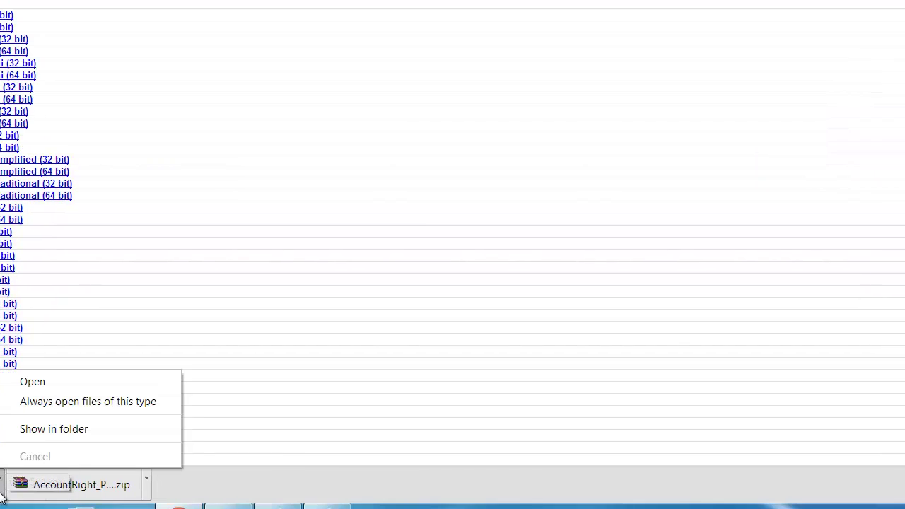
click(47, 429)
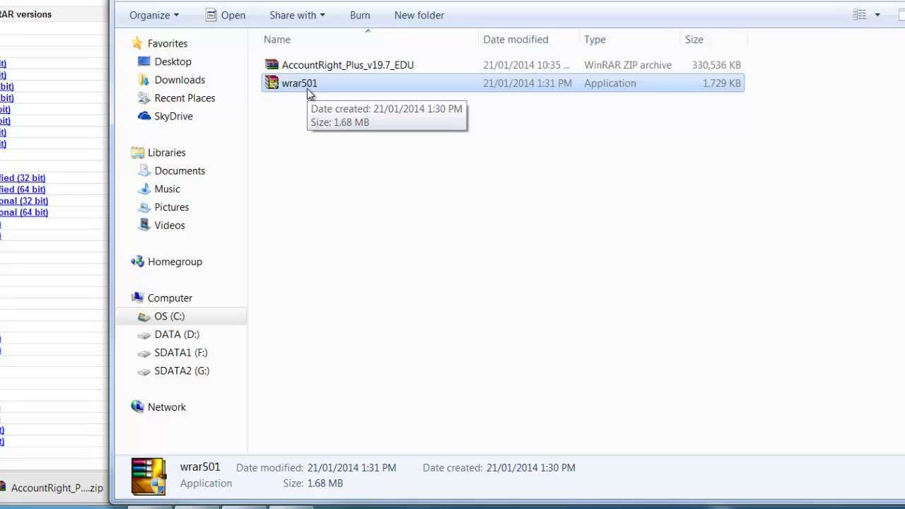
Step: Install WinRAR from wrar501 into C:\Program Files (x86)\WinRAR with the default associations, permitting the User Account Control and ZoneAlarm requests
double_click(342, 65)
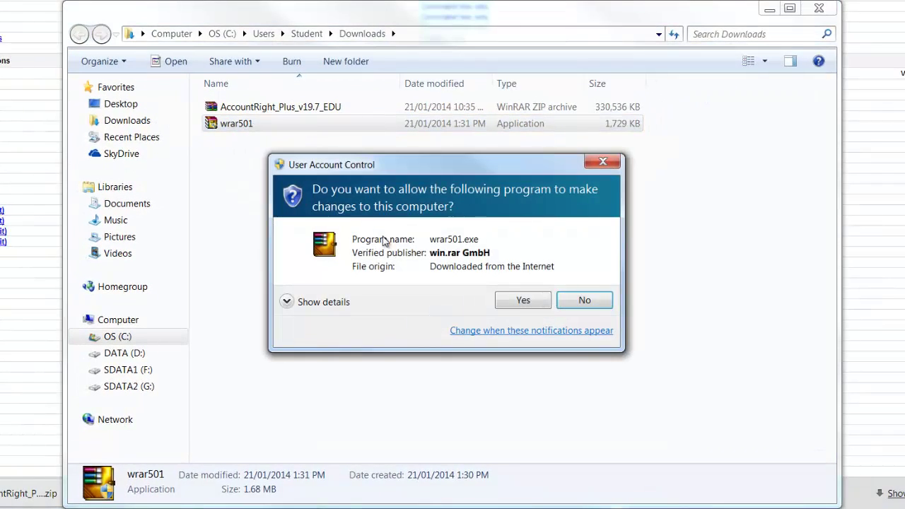
click(521, 300)
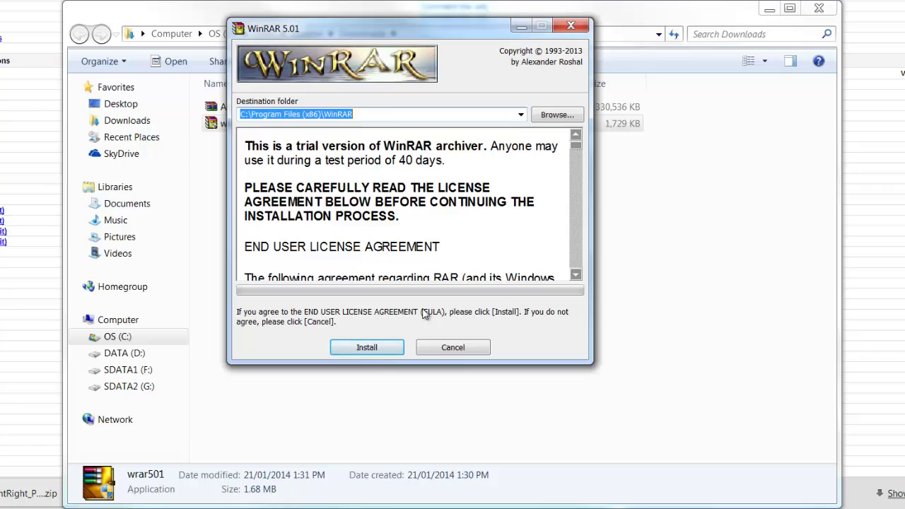
click(375, 348)
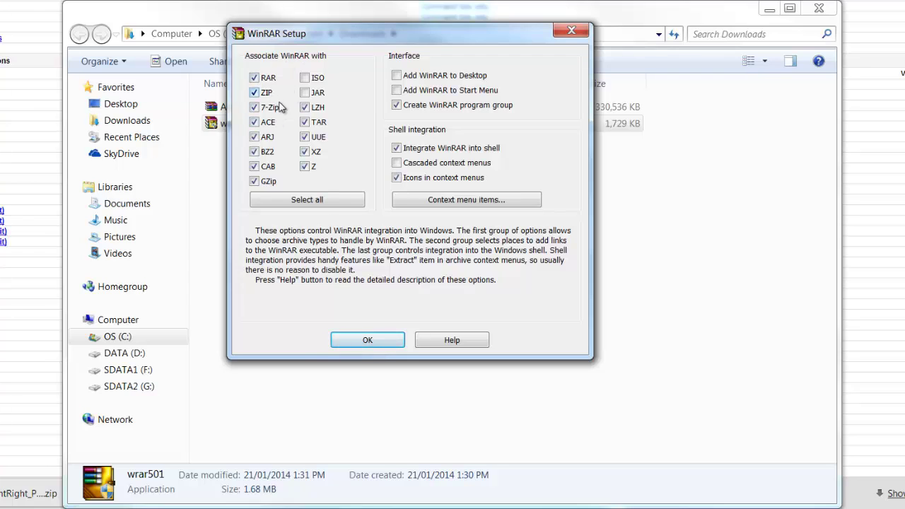
click(378, 342)
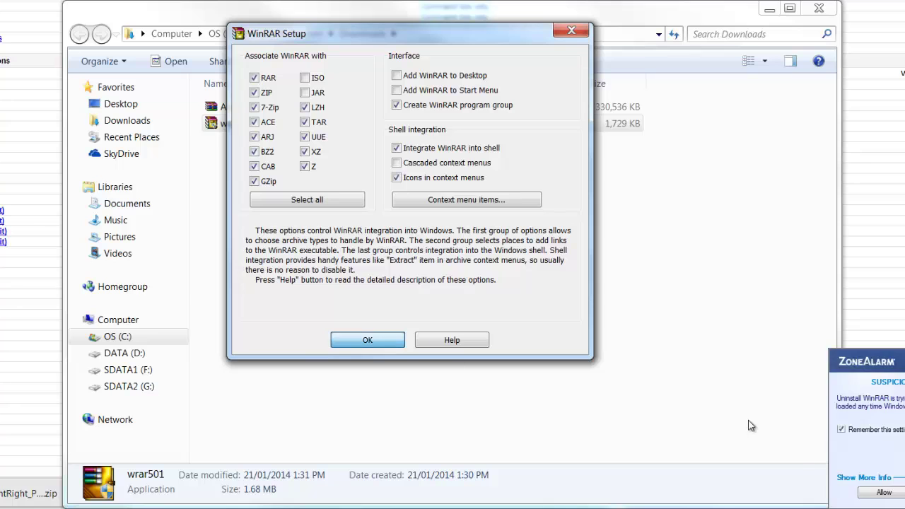
click(879, 493)
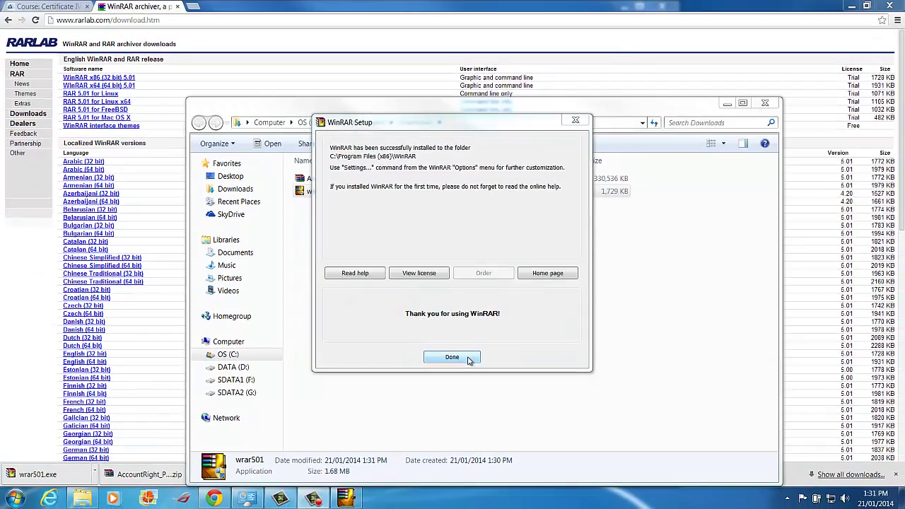
Step: Finish the WinRAR setup, dismiss the 64-bit version notice and close the open folder windows
click(467, 360)
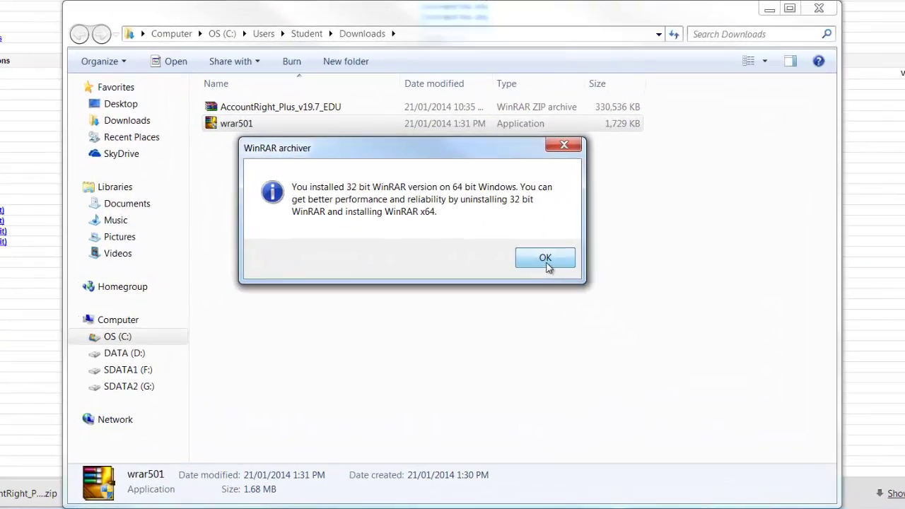
click(557, 294)
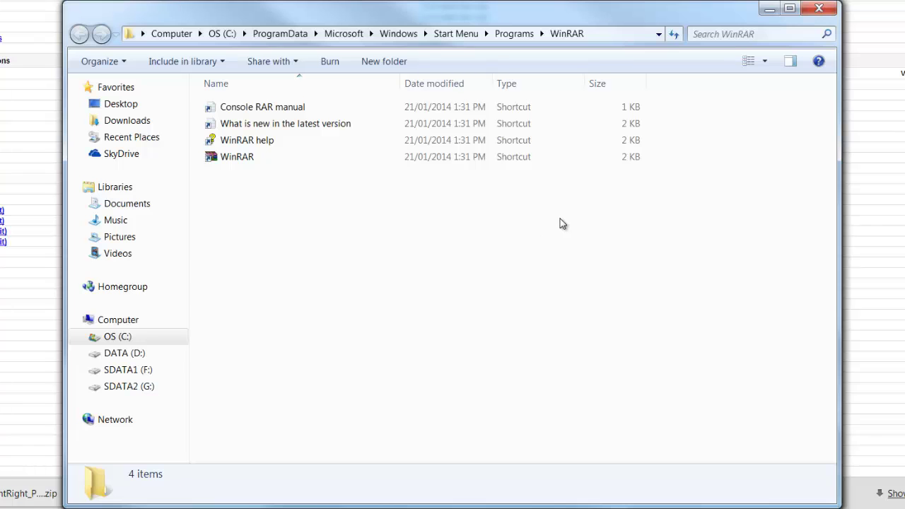
click(819, 11)
click(818, 11)
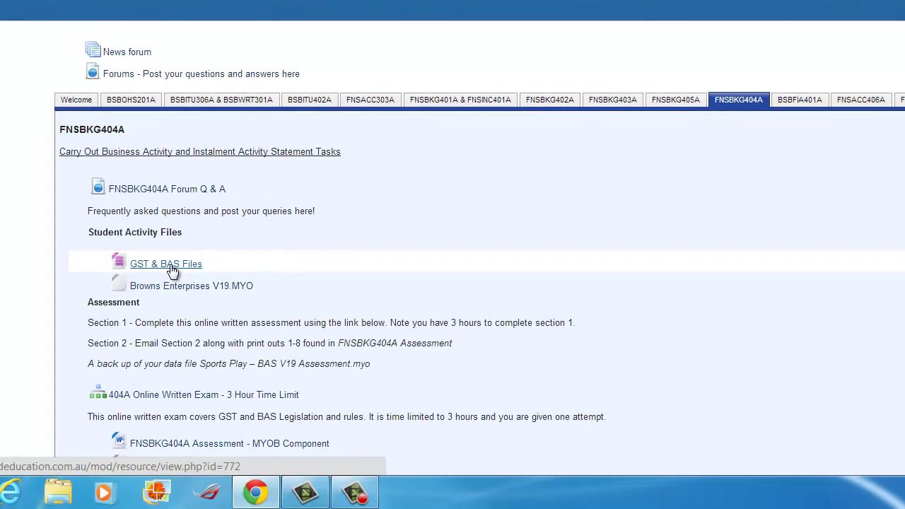
Step: Download the GST & BAS Files archive from the FNSBKG404A student activity files and show it in its folder
click(168, 295)
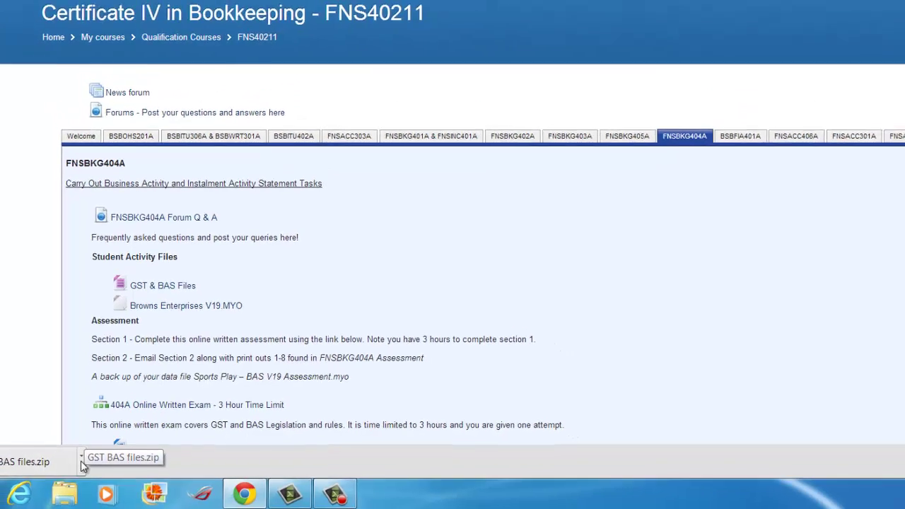
click(77, 452)
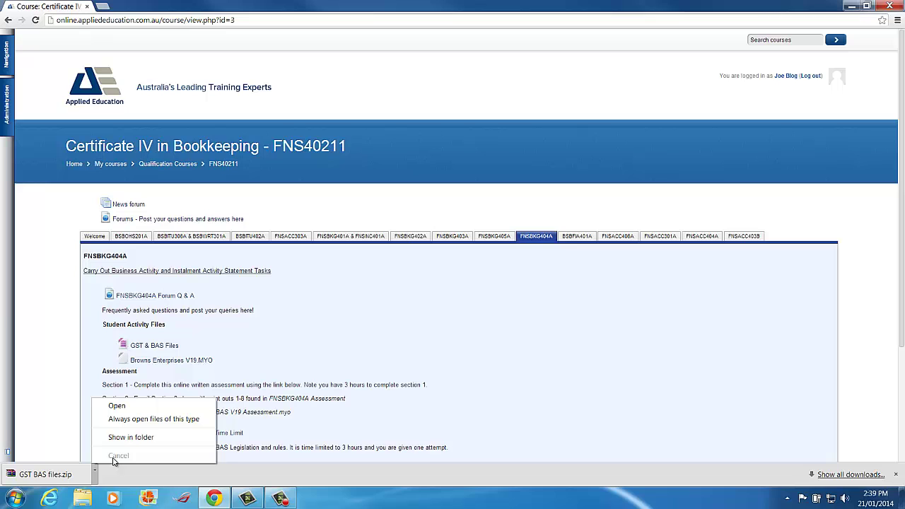
click(113, 436)
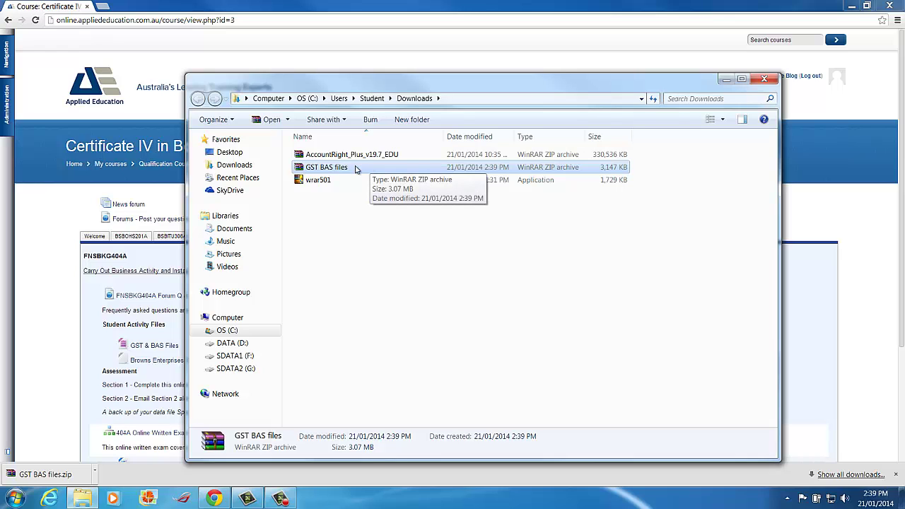
Step: Move the GST BAS files archive from Downloads into the FNSBKG404A folder inside the student's Cert IV folder on drive C
right_click(356, 168)
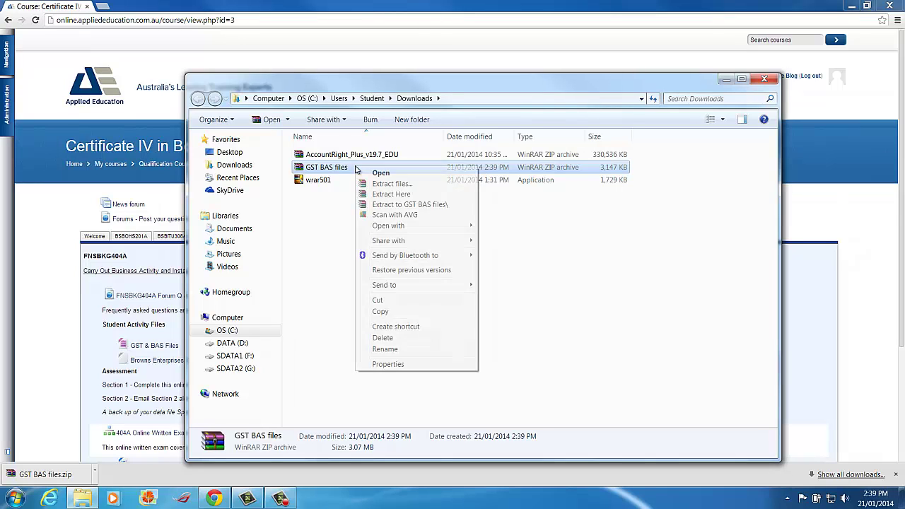
click(379, 301)
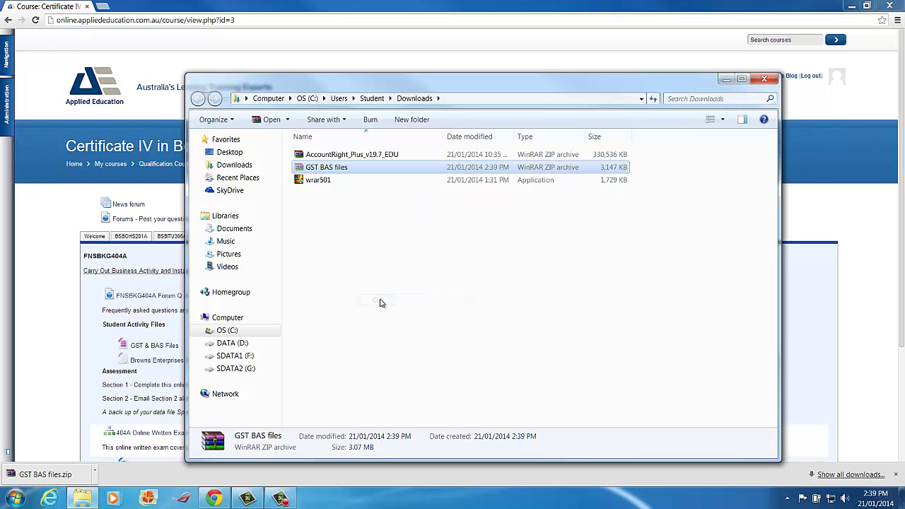
click(237, 331)
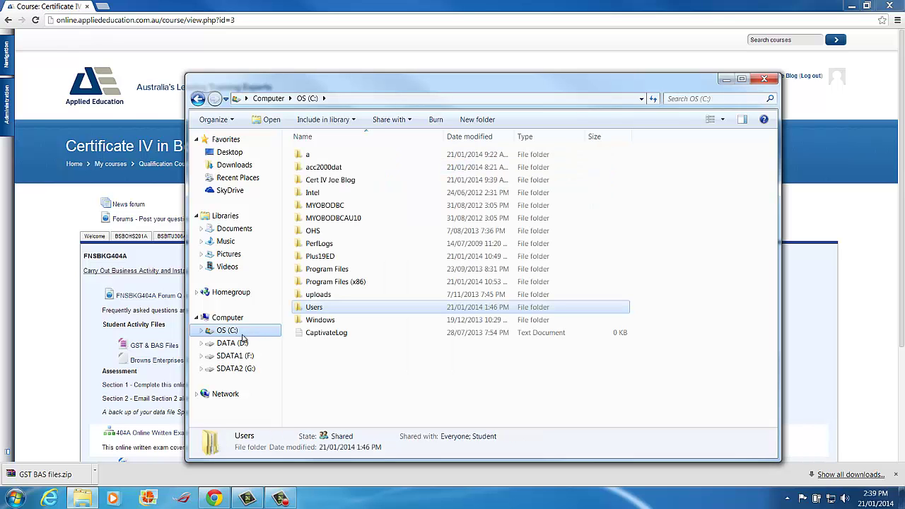
double_click(338, 180)
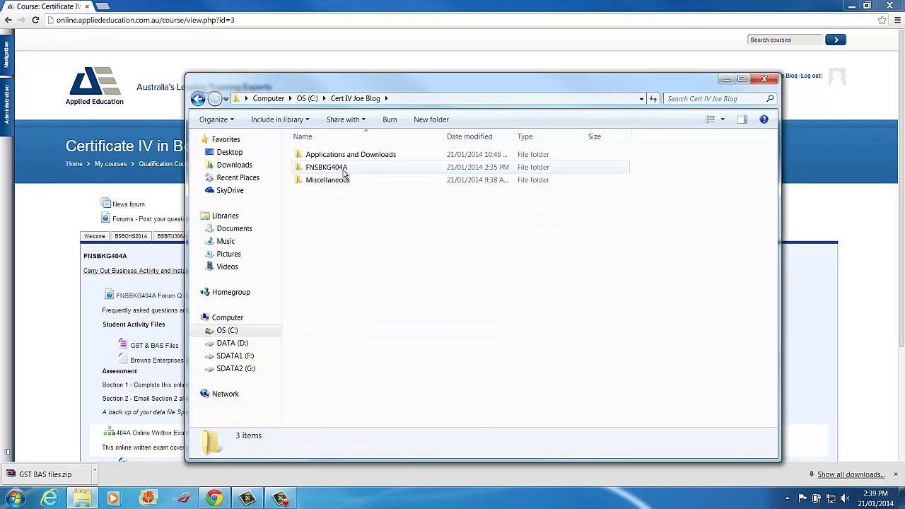
double_click(344, 174)
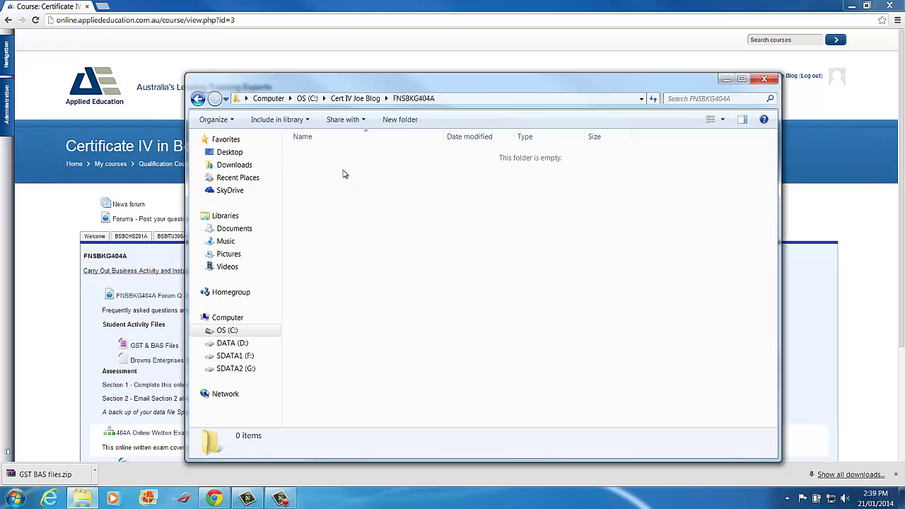
right_click(344, 174)
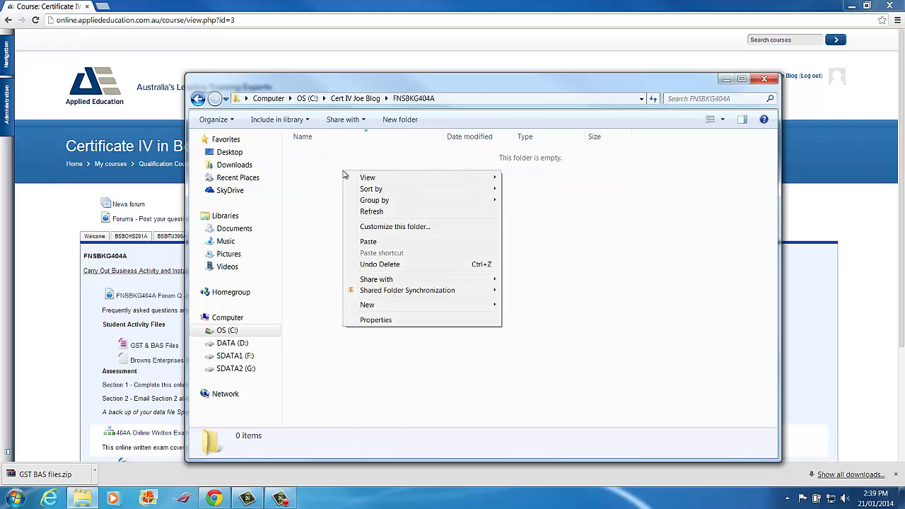
click(368, 242)
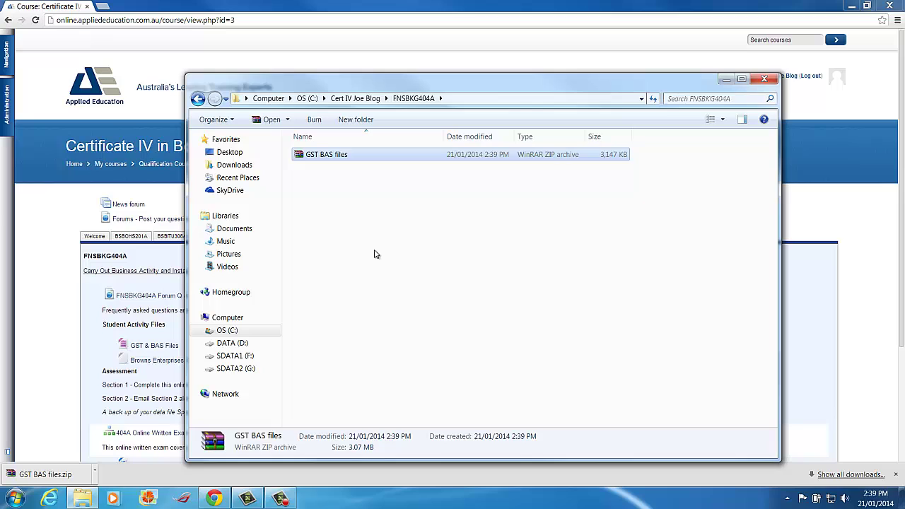
click(375, 254)
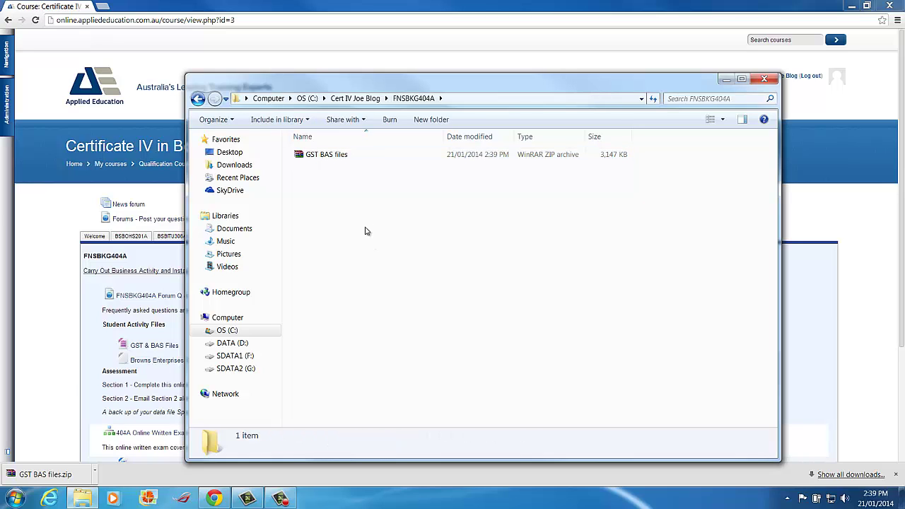
Step: Extract the GST BAS files archive with WinRAR into a GST BAS files subfolder of FNSBKG404A, keeping the default general and advanced options
right_click(330, 162)
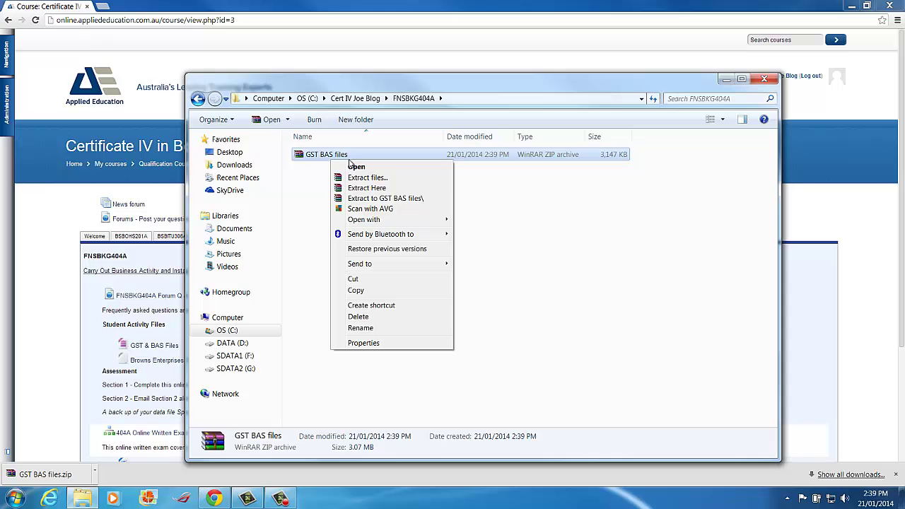
click(366, 177)
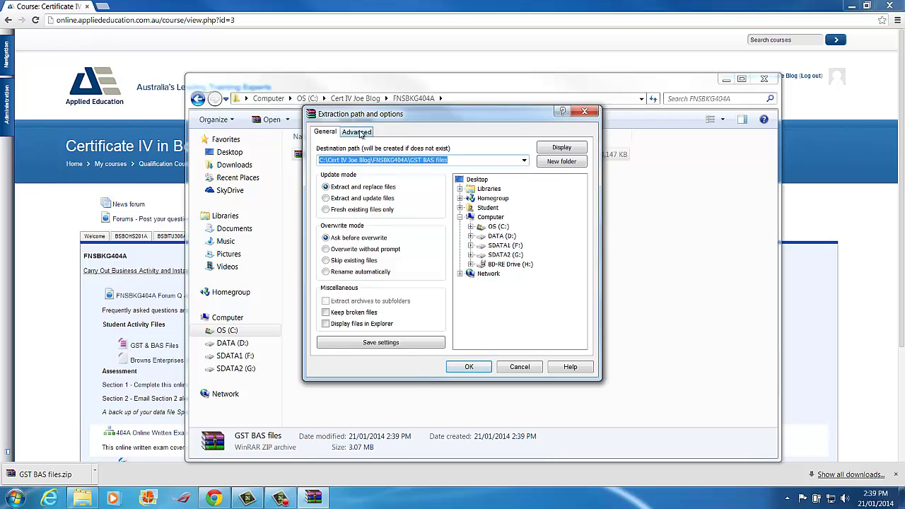
click(357, 132)
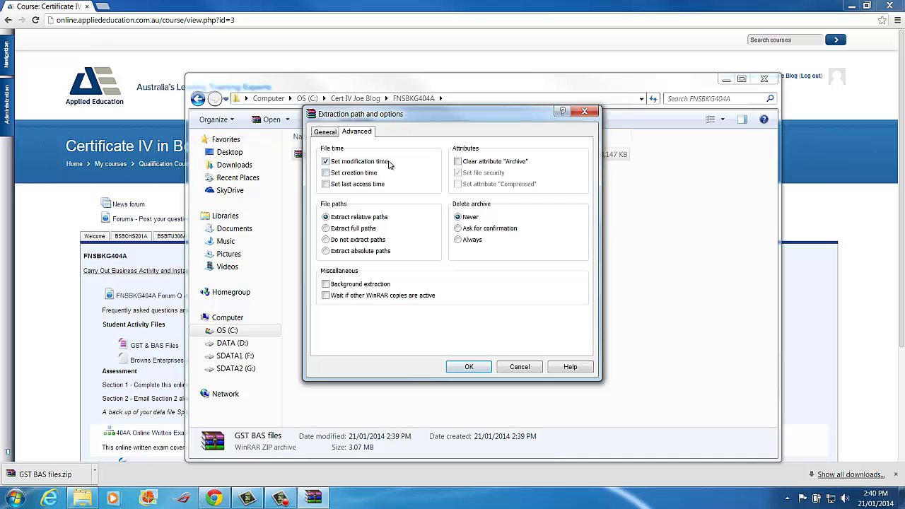
drag(399, 126, 467, 150)
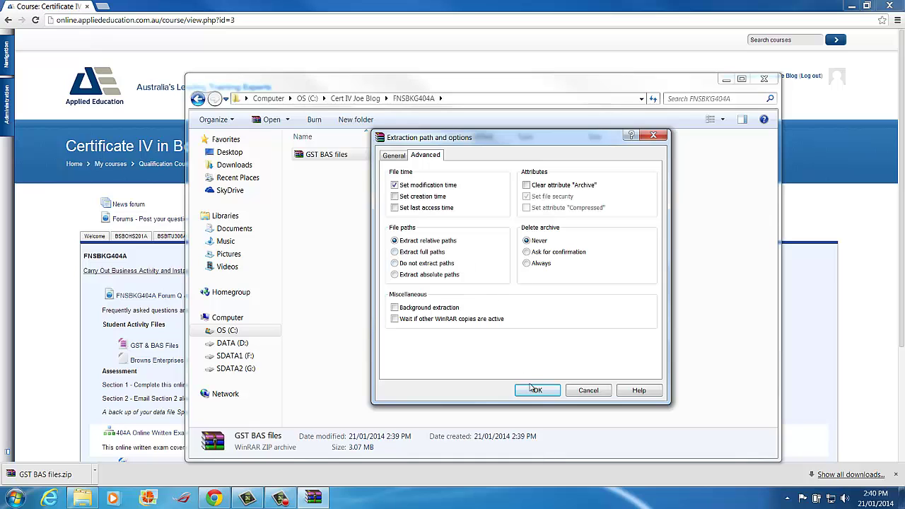
click(536, 390)
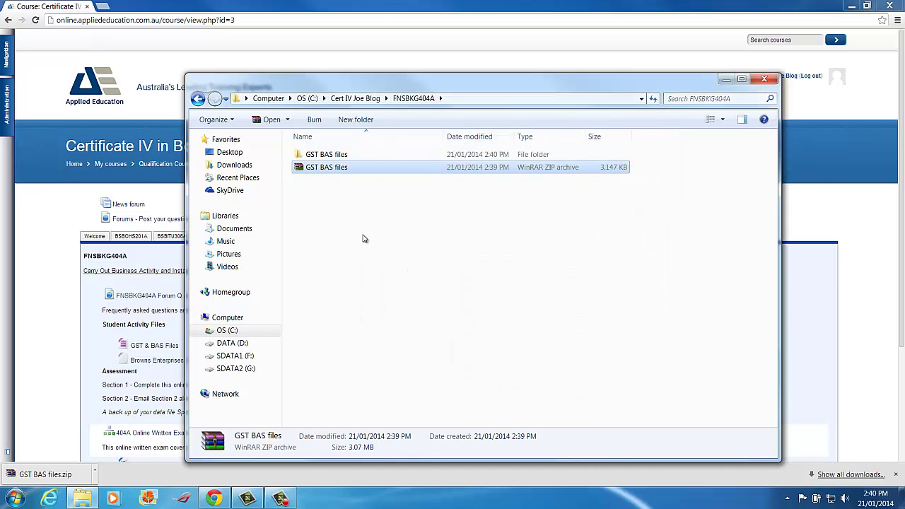
Step: Open the More GST Info folder inside the extracted GST BAS files and select the Cash Book Curl up and Dye workbook
double_click(318, 157)
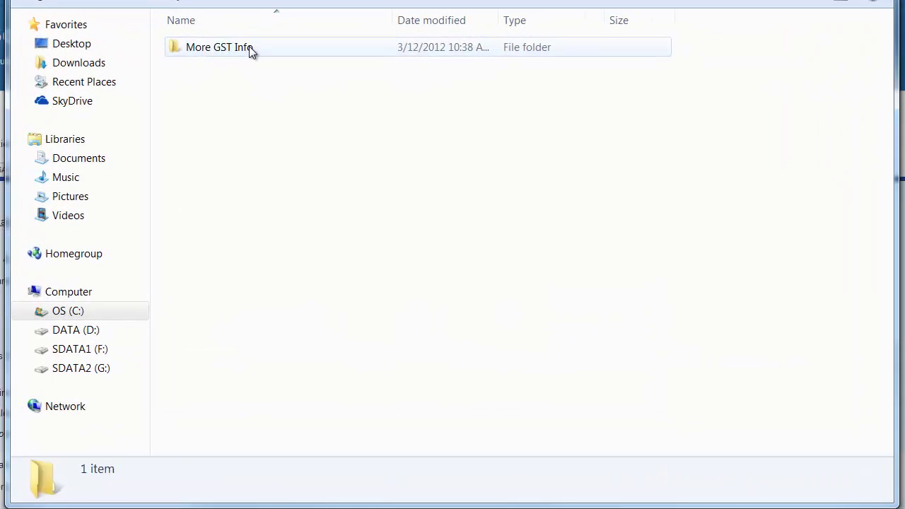
double_click(248, 46)
scroll(295, 184, down, 1)
scroll(295, 184, up, 1)
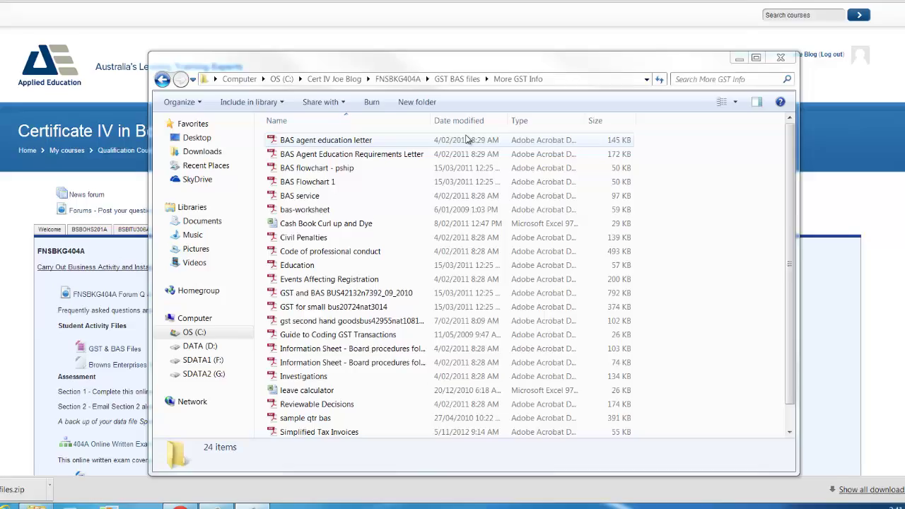
click(456, 153)
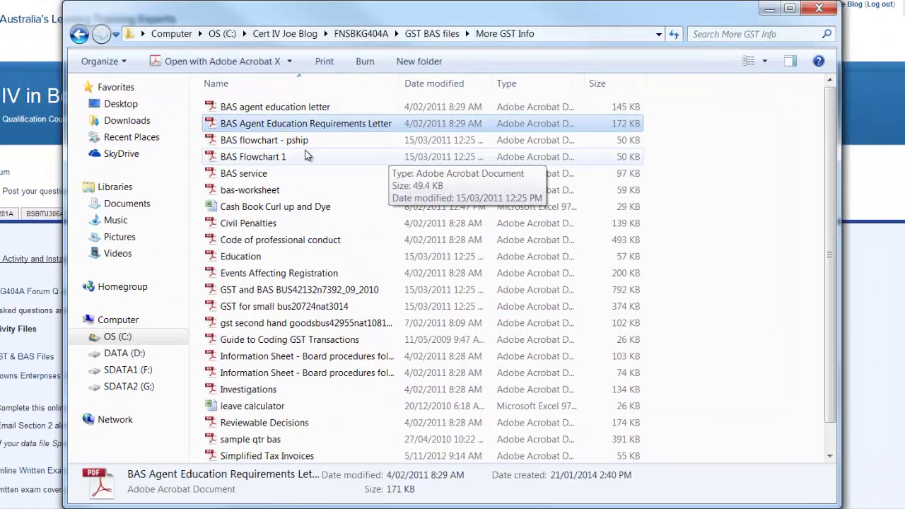
click(323, 205)
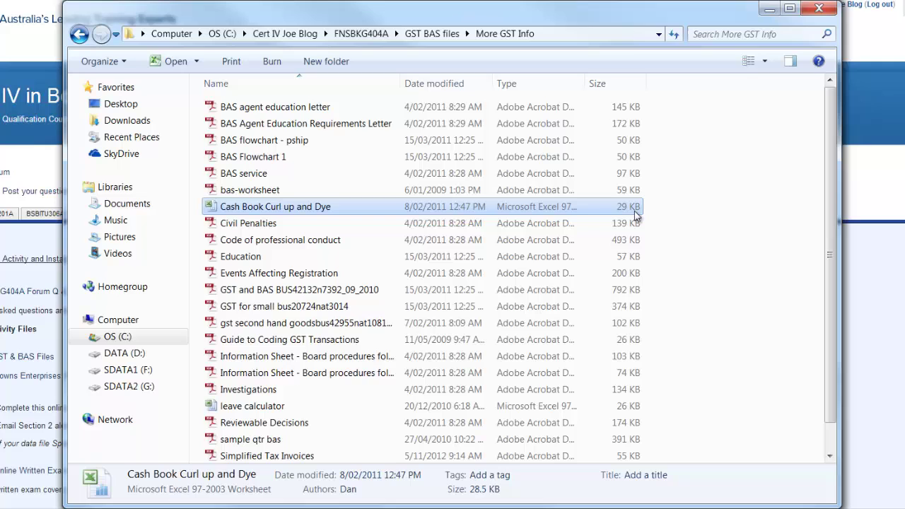
Step: Compress the Cash Book Curl up and Dye workbook into a ZIP archive of the same name with WinRAR
right_click(336, 210)
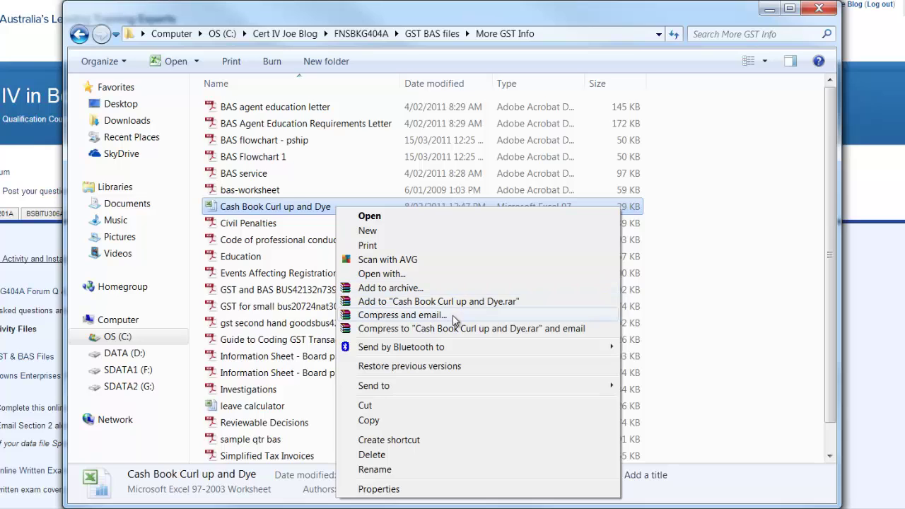
click(416, 289)
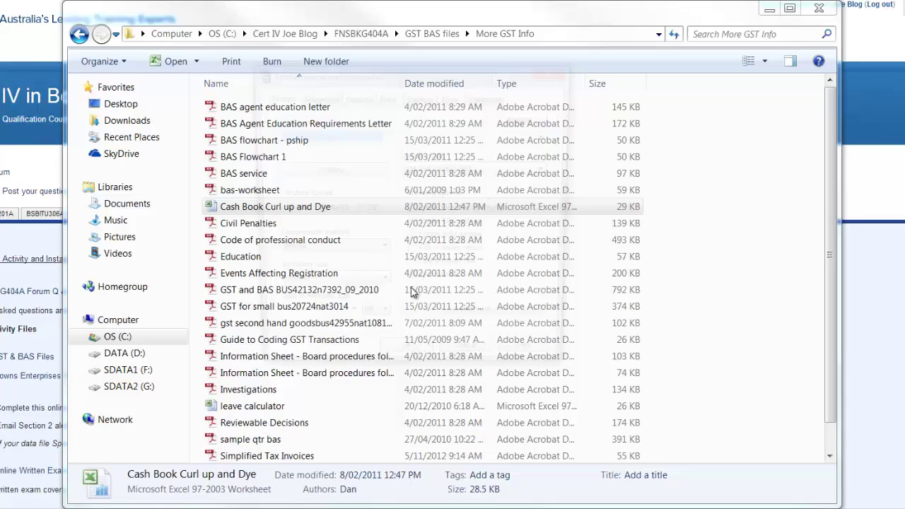
click(367, 216)
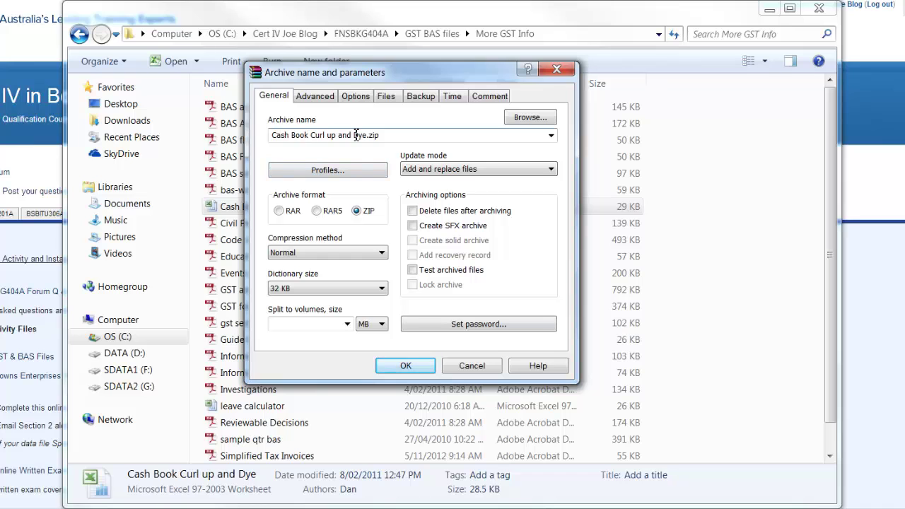
click(403, 364)
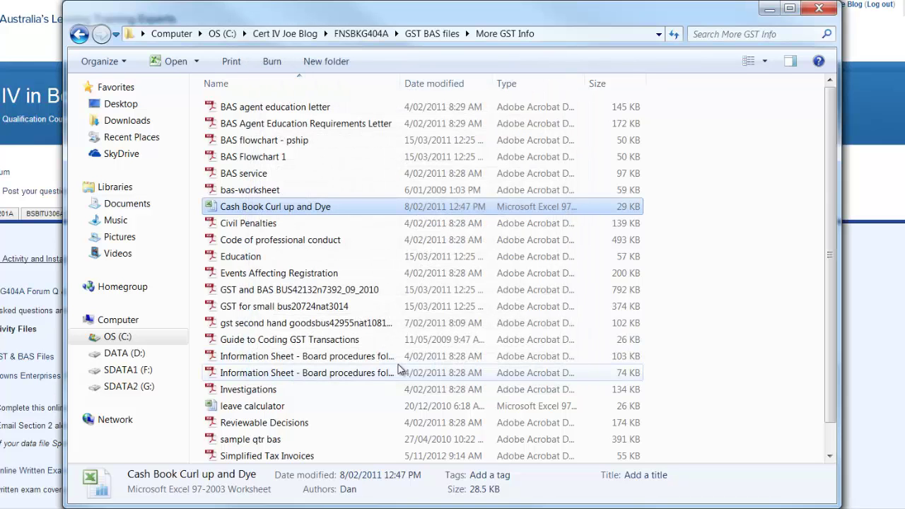
Step: Compare the file sizes of the Cash Book Curl up and Dye workbook and its ZIP archive, and delete the archive
click(363, 222)
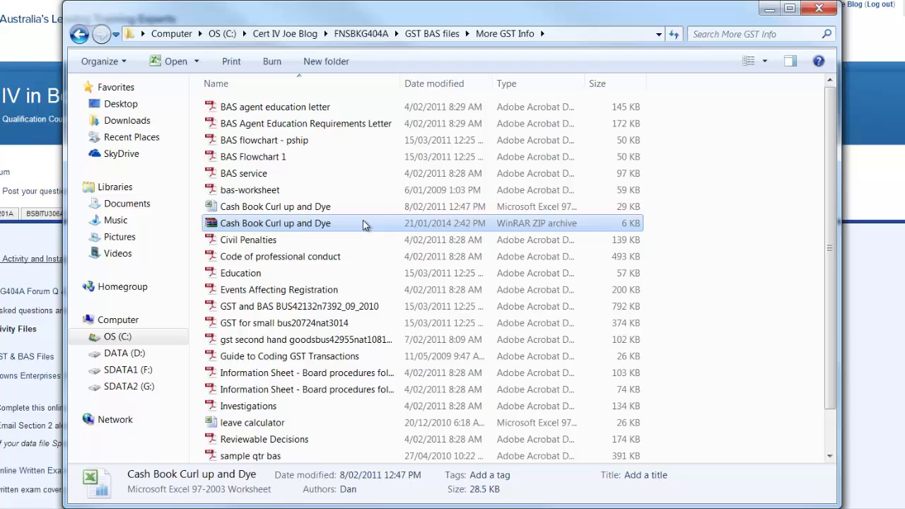
click(630, 205)
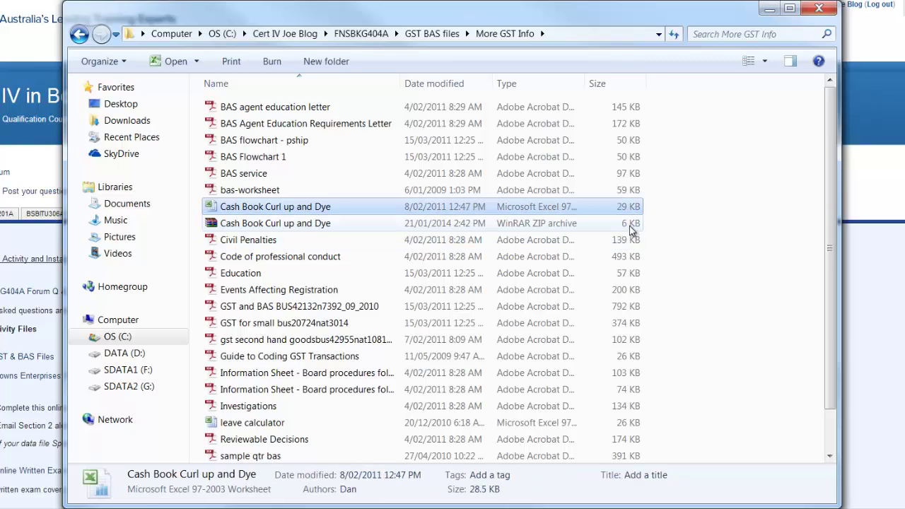
click(629, 225)
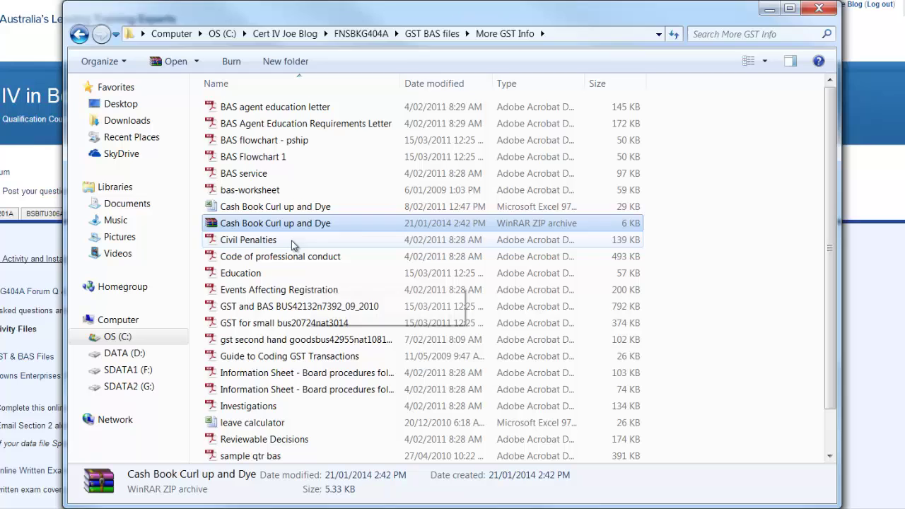
key(Delete)
click(454, 285)
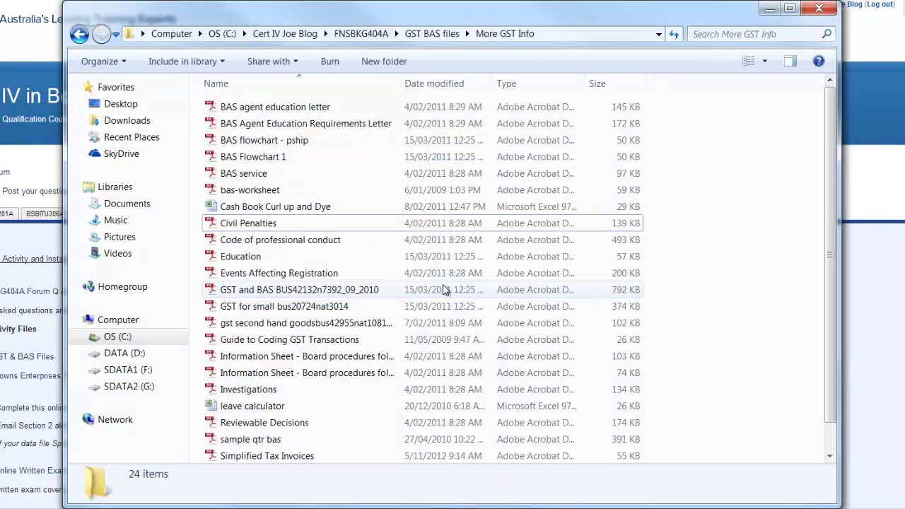
Step: Go back up to the FNSBKG404A folder and reopen the More GST Info folder inside GST BAS files to review its contents
click(428, 37)
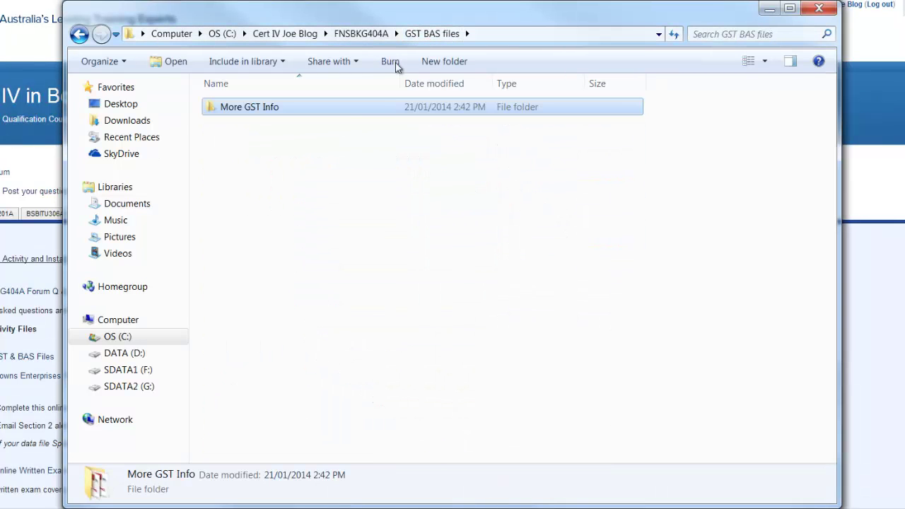
click(369, 37)
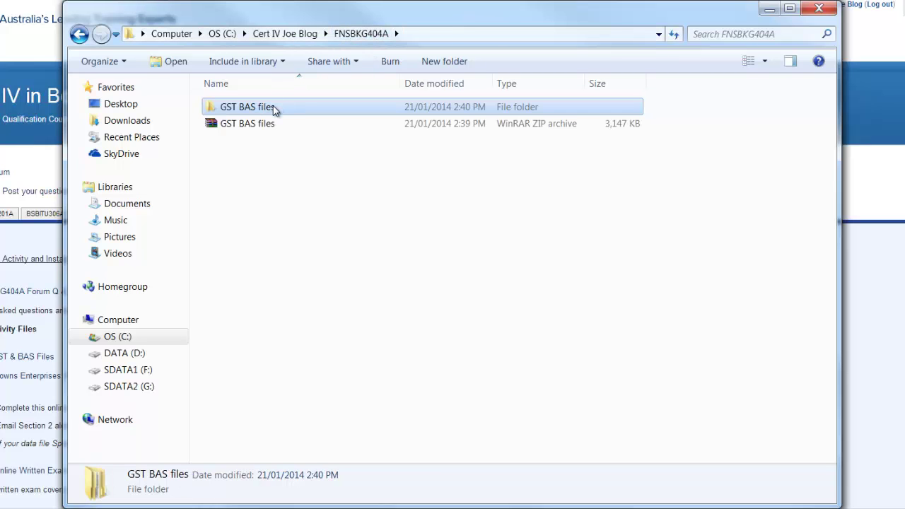
double_click(273, 107)
click(274, 108)
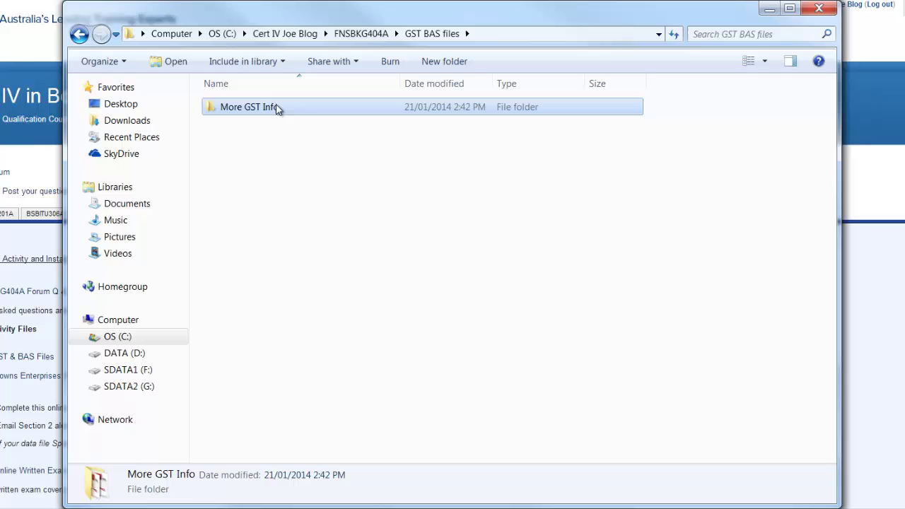
double_click(270, 107)
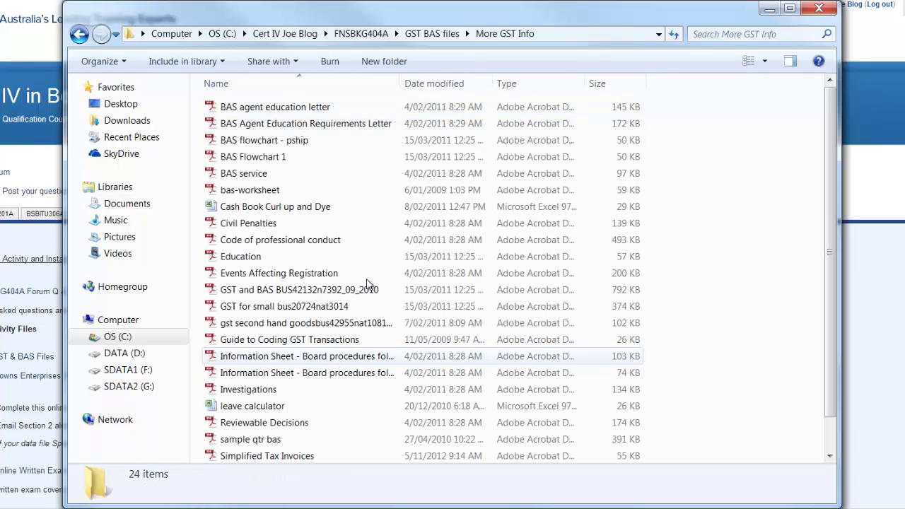
Step: Compress the whole More GST Info folder into More GST Info.zip inside GST BAS files, using WinRAR's ZIP format
click(432, 33)
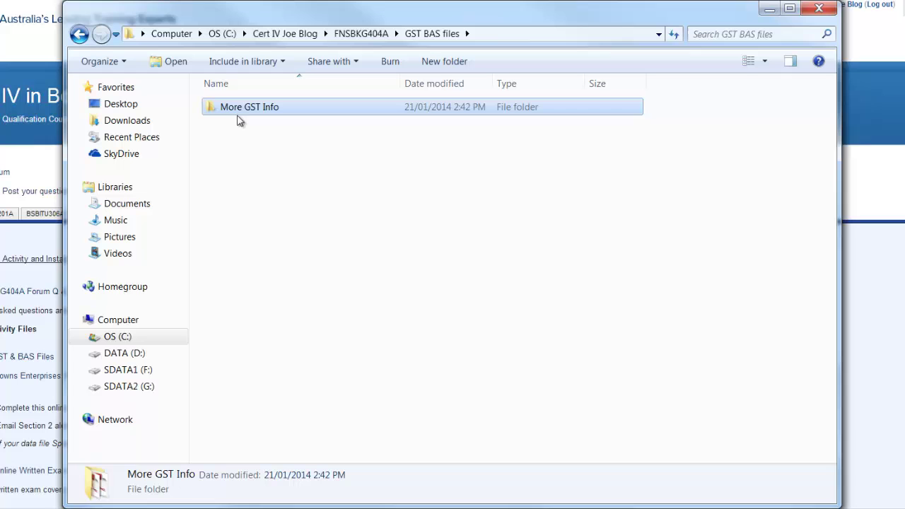
right_click(248, 113)
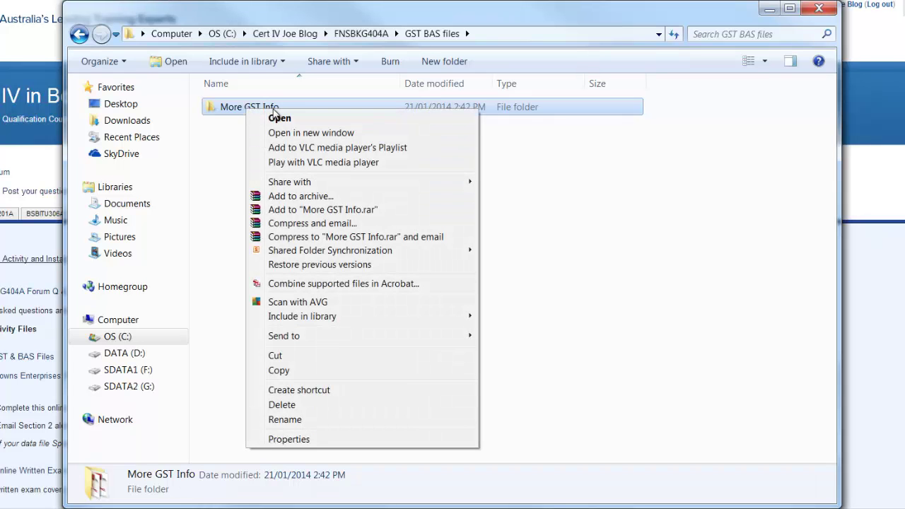
click(320, 197)
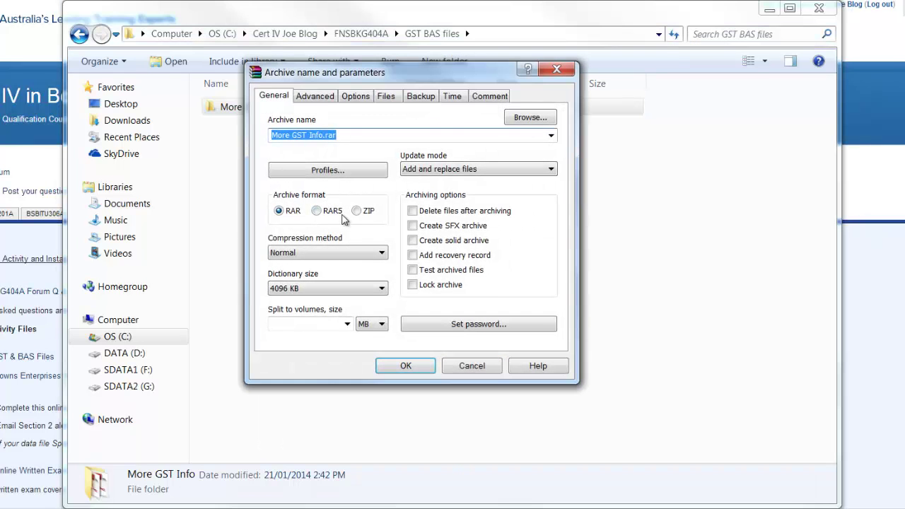
click(361, 212)
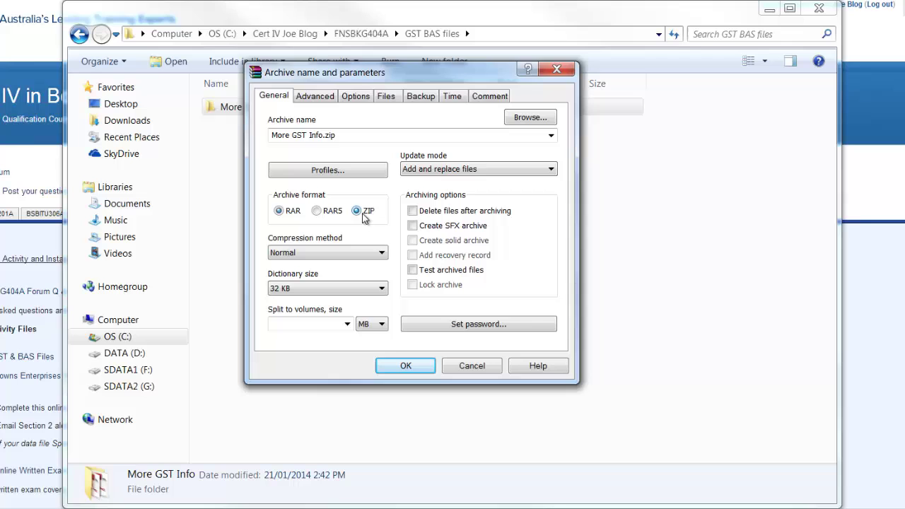
click(400, 367)
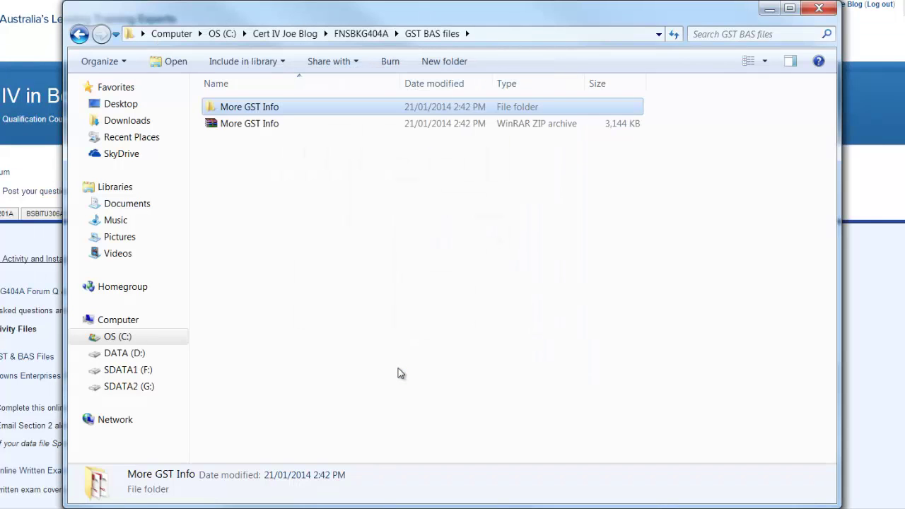
Step: Examine the new More GST Info ZIP archive and the original folder's files, and return to the GST BAS files folder
click(398, 121)
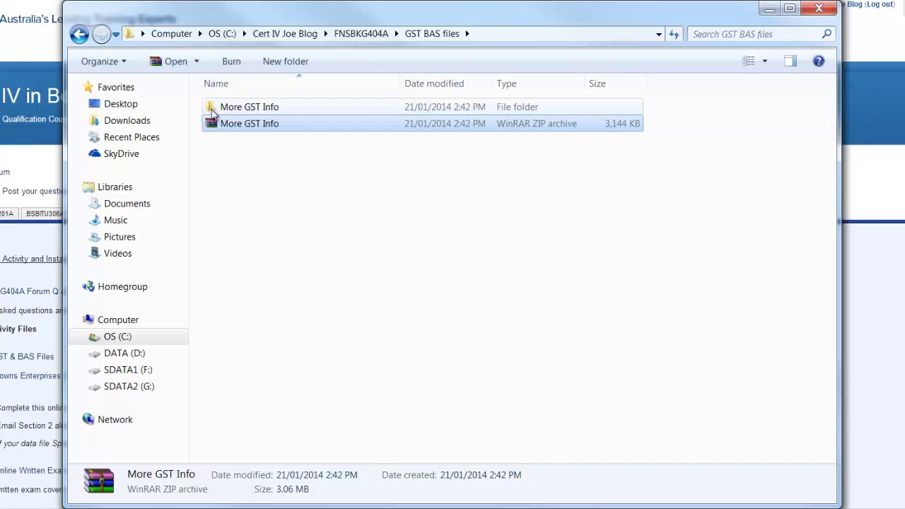
double_click(212, 113)
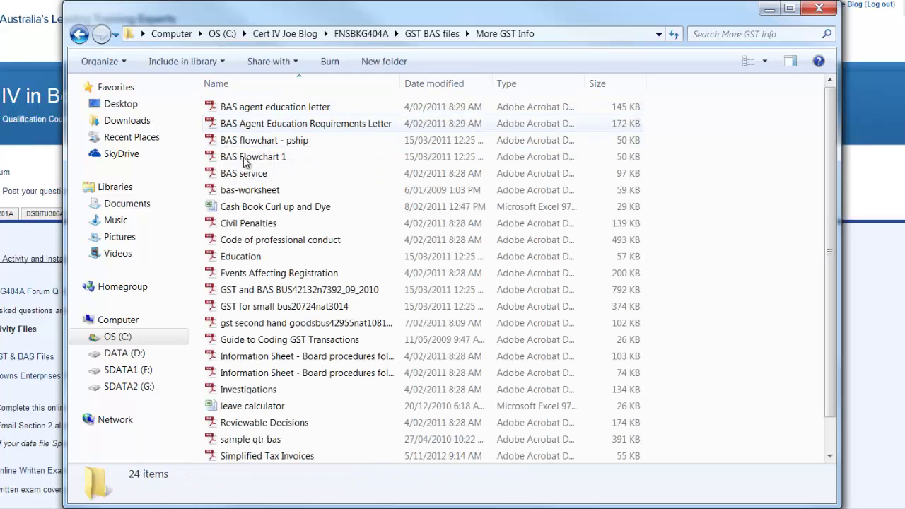
click(427, 33)
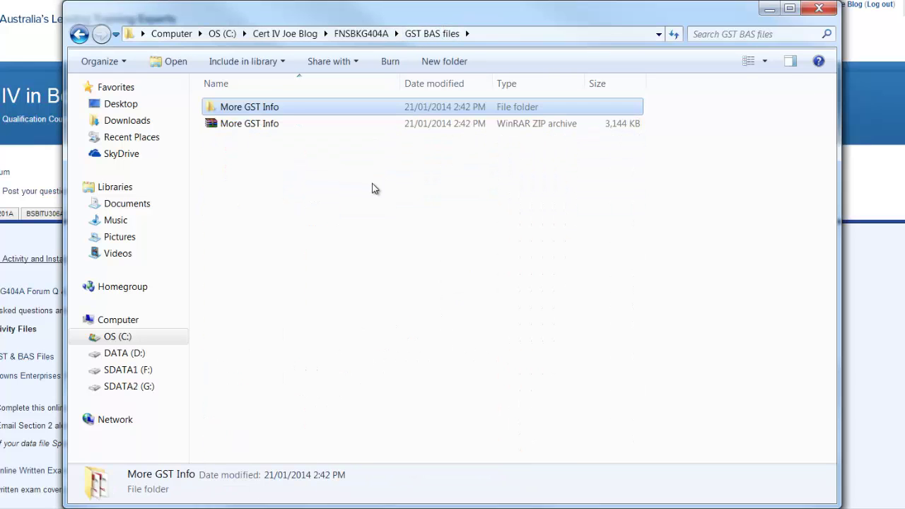